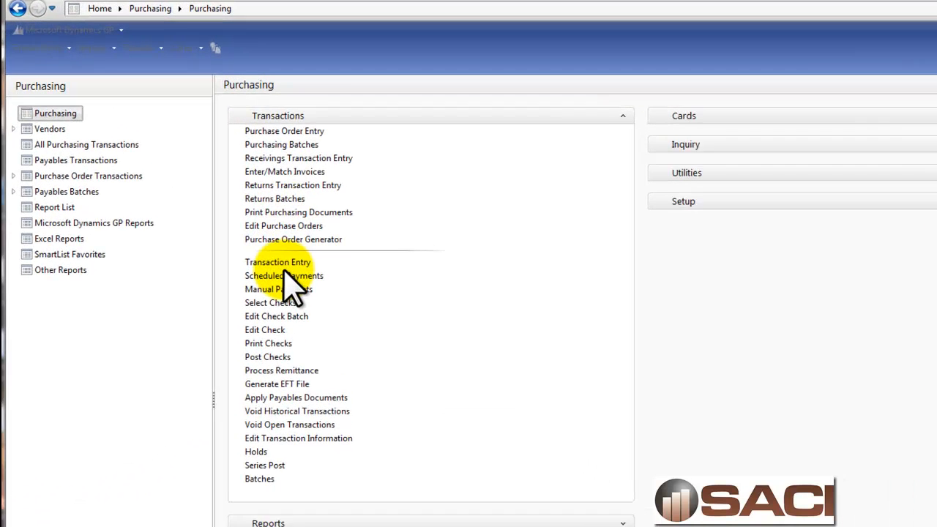
# Open a new payables transaction entry and describe the invoice as "Desk".
pyautogui.click(289, 198)
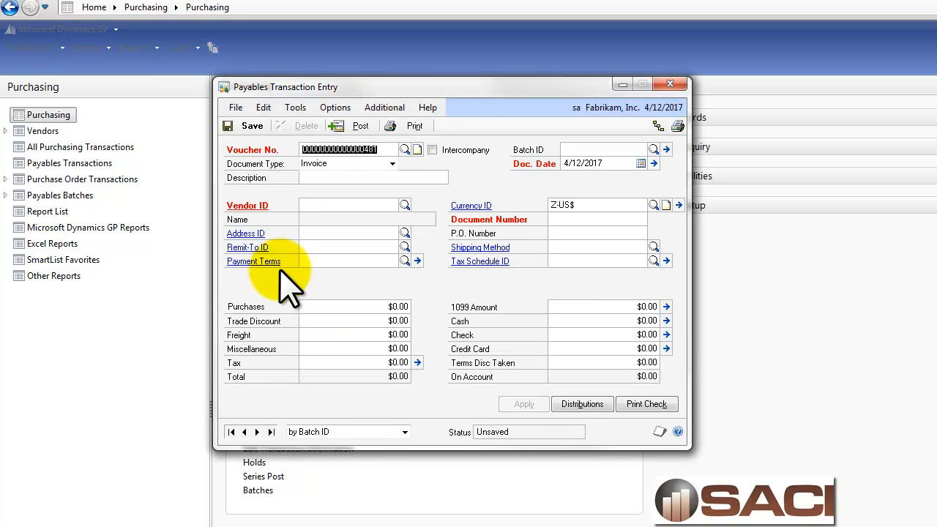
pyautogui.press('Tab')
pyautogui.press('Tab')
pyautogui.press('Tab')
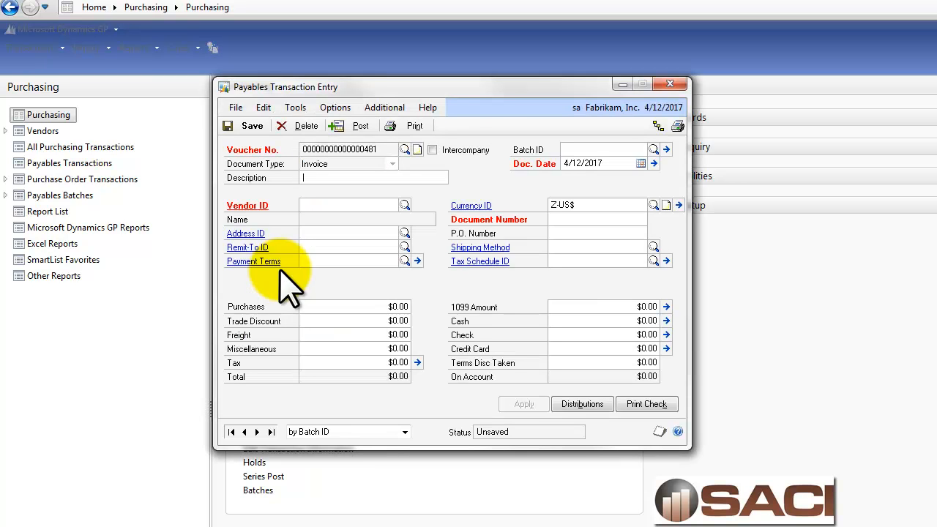
pyautogui.write('Desk')
pyautogui.press('Tab')
# Look up the vendors and assign ADVANCED0001, Advanced Office Systems, to the invoice.
pyautogui.press('Tab')
pyautogui.press('Tab')
pyautogui.hotkey('ctrl', 'l')
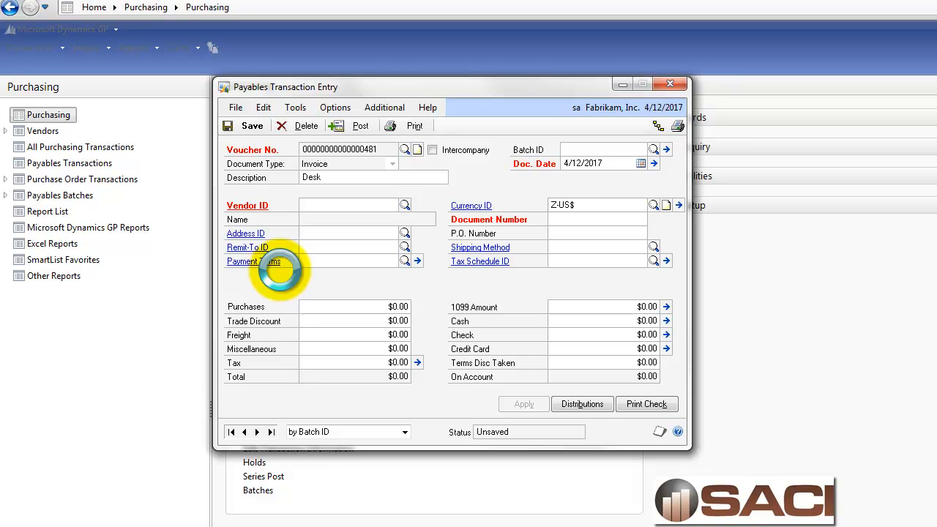
pyautogui.doubleClick(393, 260)
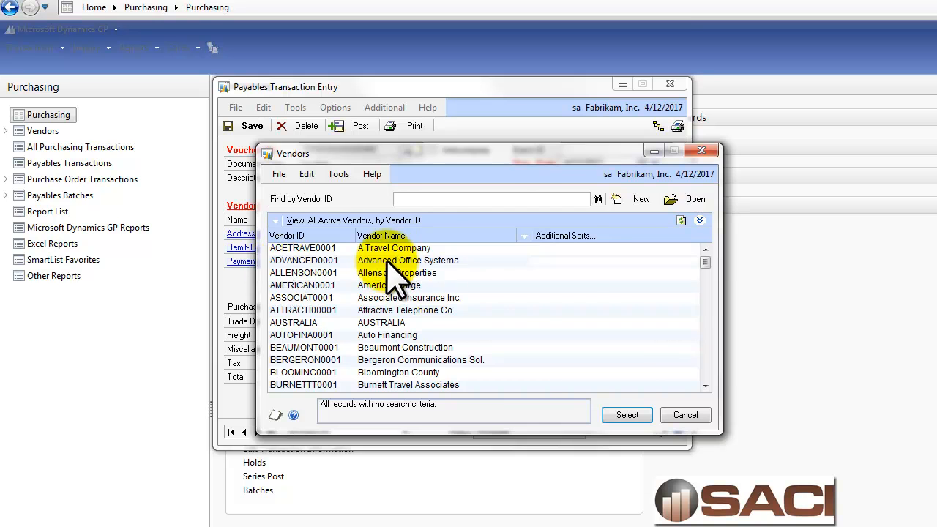
# Set the invoice's document number to 321654987 and its purchases amount to $550.00.
pyautogui.write('654987')
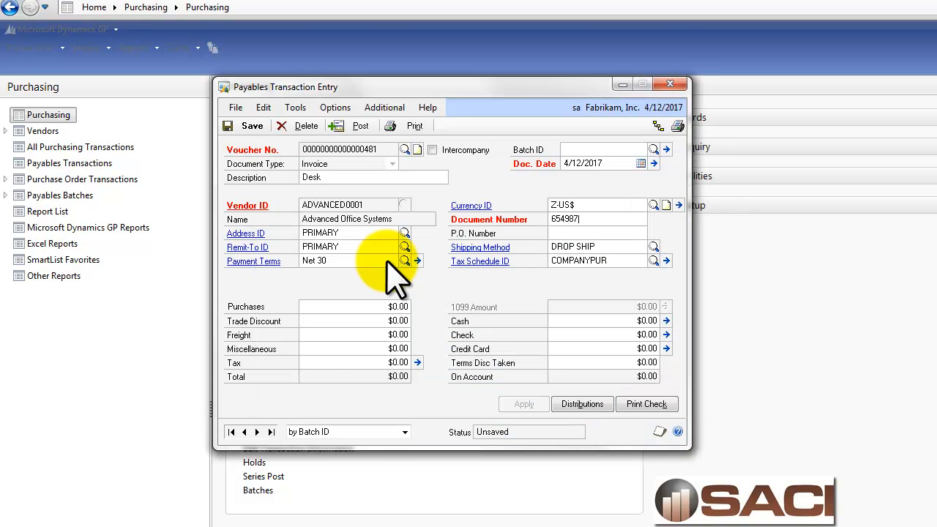
pyautogui.press('Tab')
pyautogui.press('Return')
pyautogui.write('321654987')
pyautogui.press('Tab')
pyautogui.press('Tab')
pyautogui.press('Tab')
pyautogui.write('550.00')
pyautogui.press('Tab')
# Change the invoice's PURCH distribution account to 000-1590-00, show the account descriptions, and accept the distributions.
pyautogui.click(587, 409)
pyautogui.write('00')
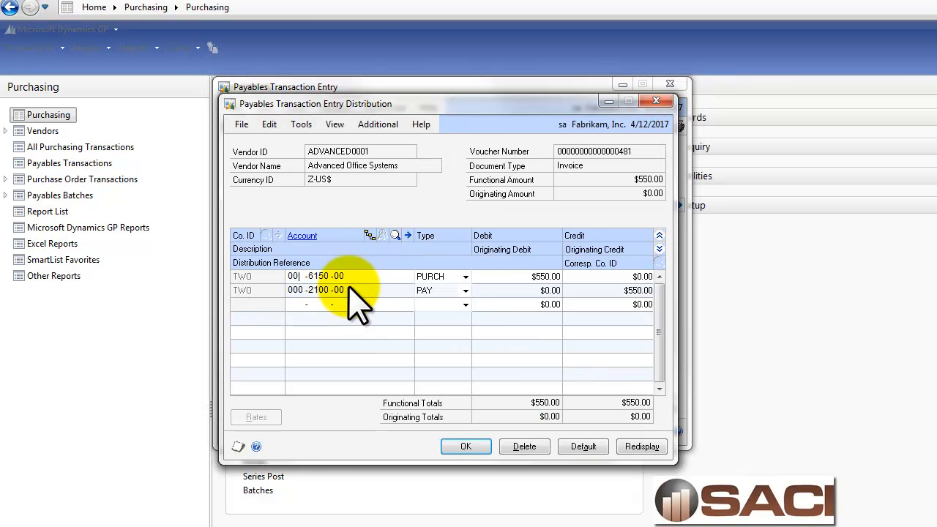
pyautogui.write('0 -1590')
pyautogui.press('Tab')
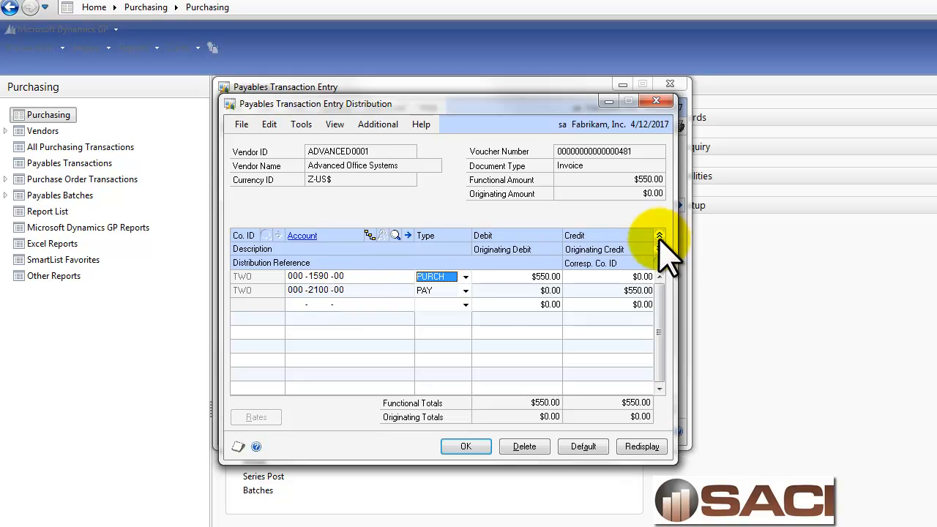
pyautogui.click(658, 249)
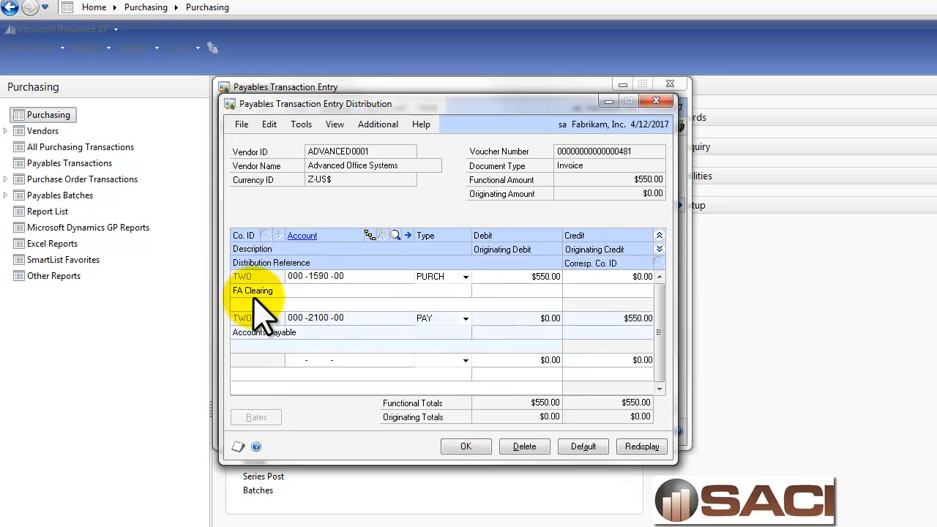
pyautogui.click(465, 446)
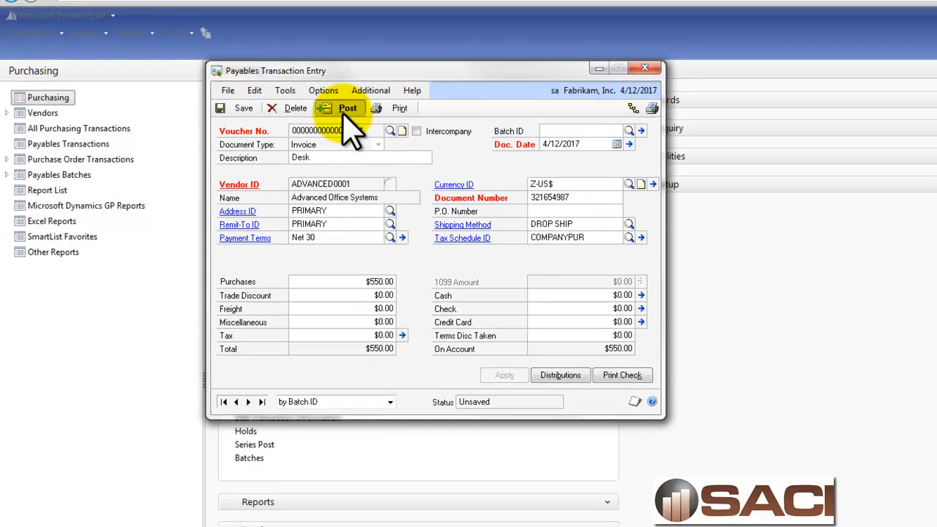
# Post the desk invoice, close the payables transaction entry, and cancel all posting journal reports.
pyautogui.click(357, 131)
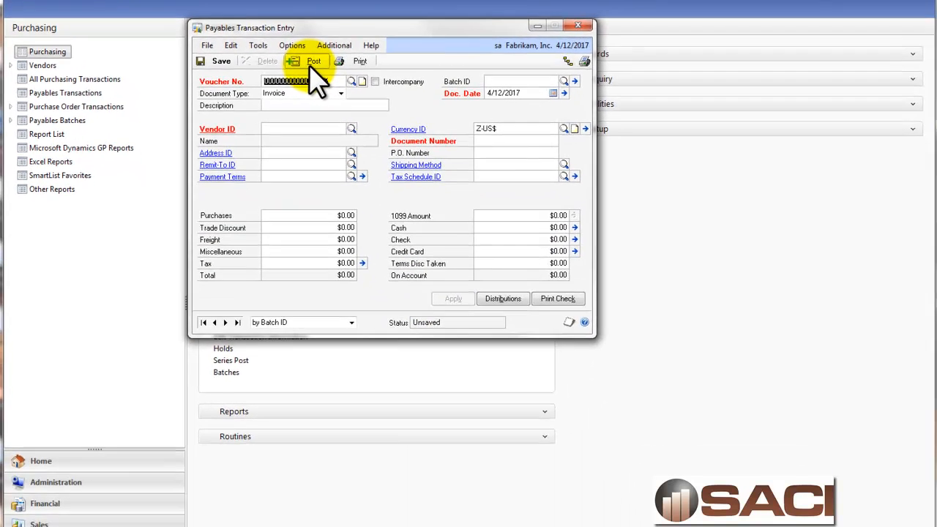
pyautogui.click(576, 26)
pyautogui.click(521, 370)
pyautogui.click(521, 371)
pyautogui.click(521, 370)
pyautogui.click(521, 370)
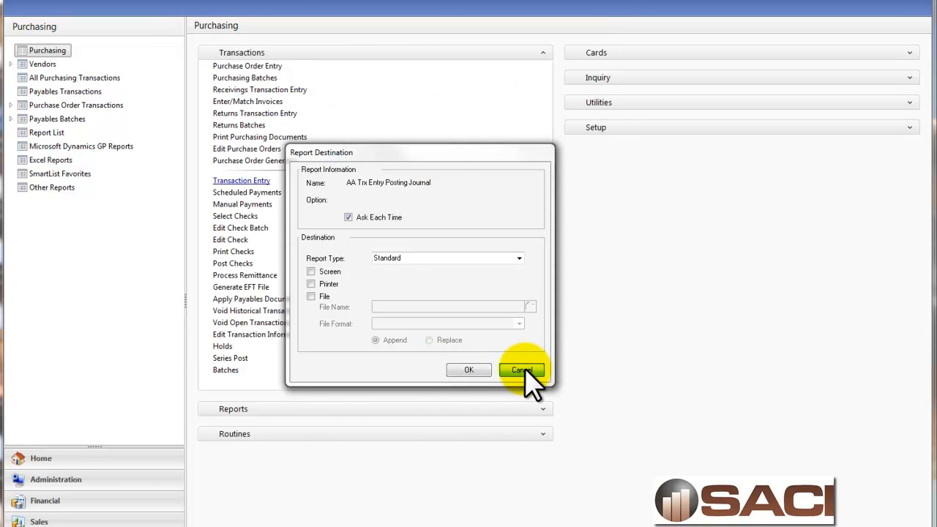
pyautogui.click(521, 370)
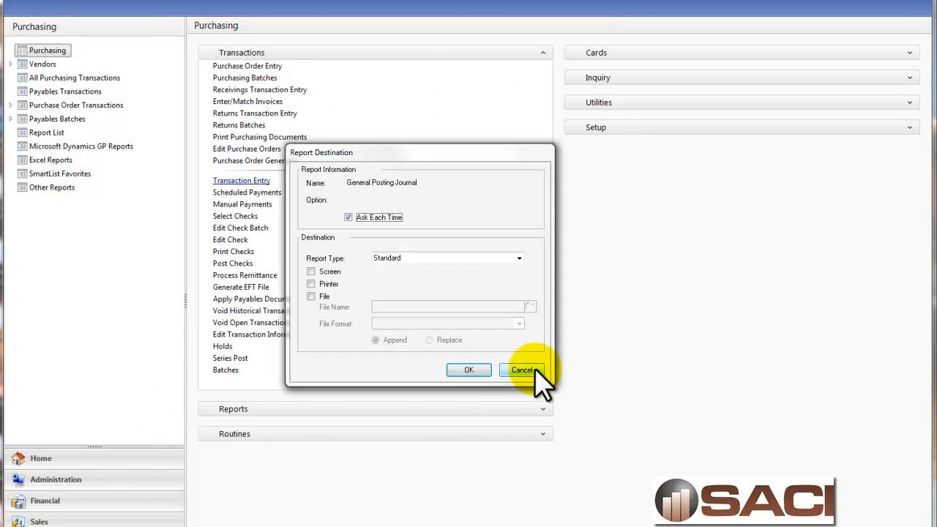
pyautogui.click(527, 370)
# Go to the Financial area and open the general information card for fixed assets.
pyautogui.click(50, 502)
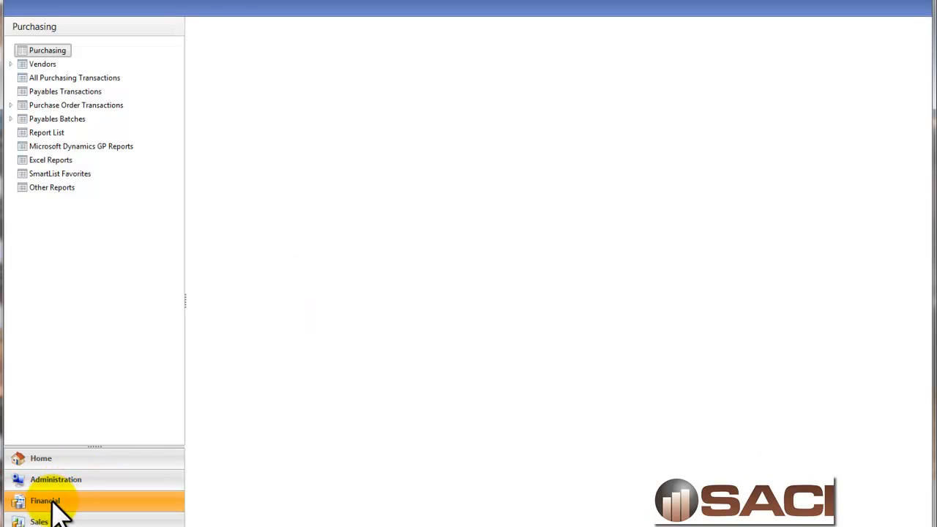
pyautogui.click(523, 371)
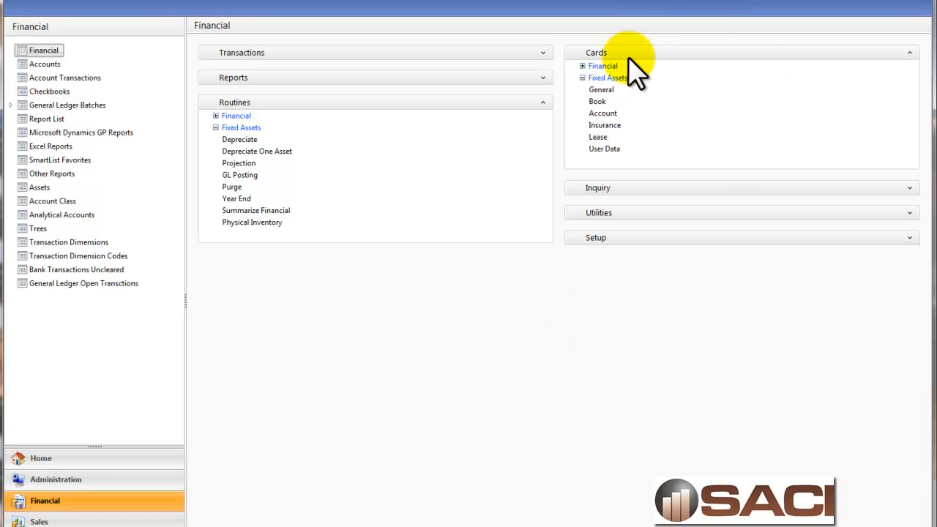
pyautogui.click(606, 90)
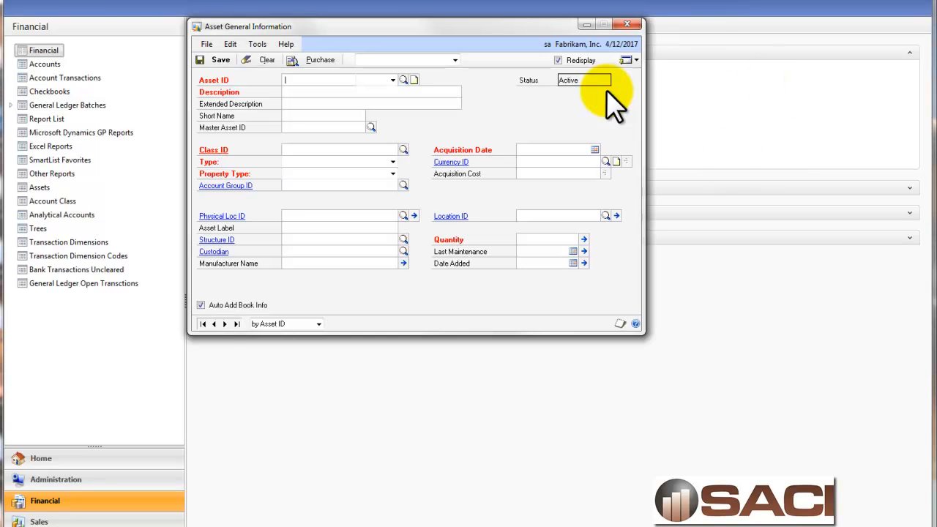
# View the first existing asset record, clear the form, and start a new asset with ID 00026 and suffix 1.
pyautogui.click(202, 324)
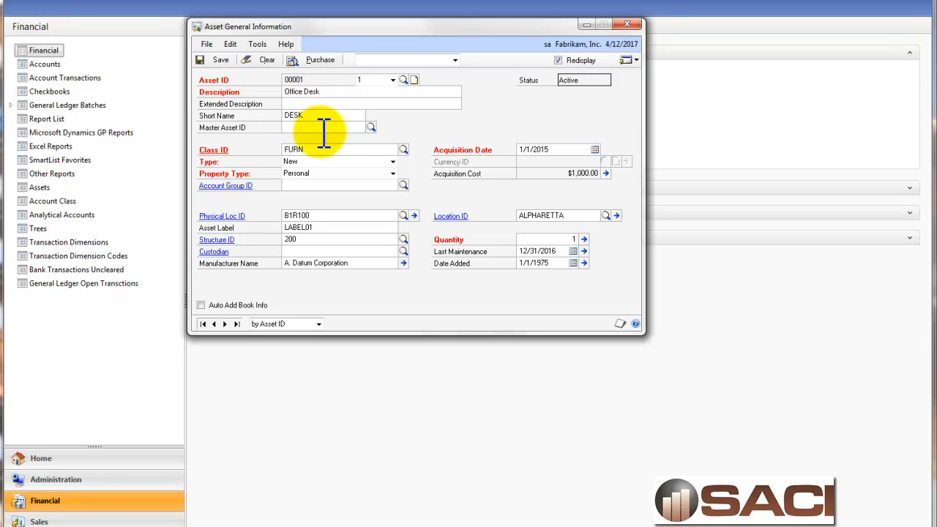
pyautogui.click(265, 60)
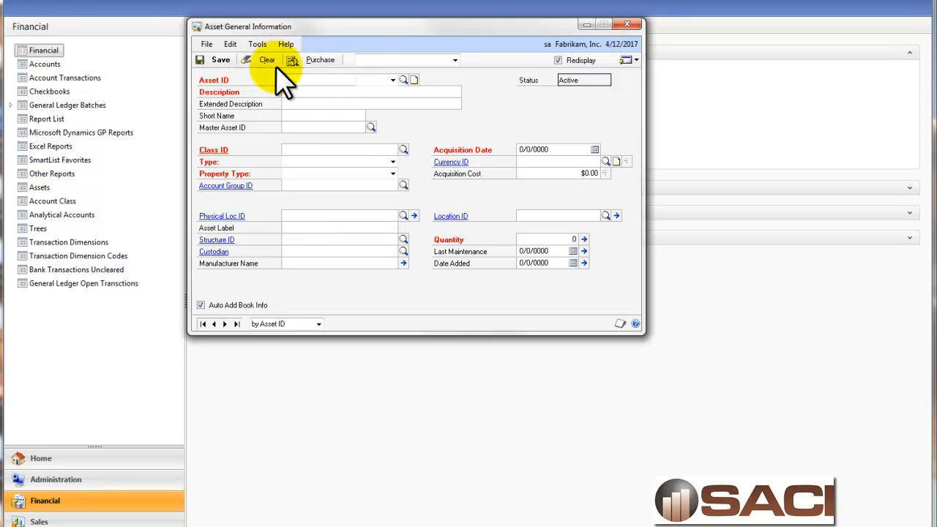
pyautogui.write('00026')
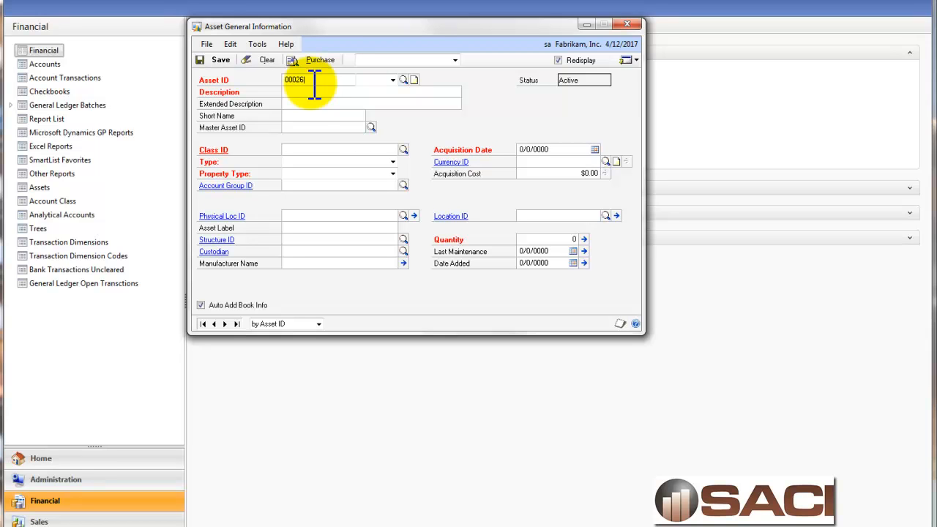
pyautogui.press('Tab')
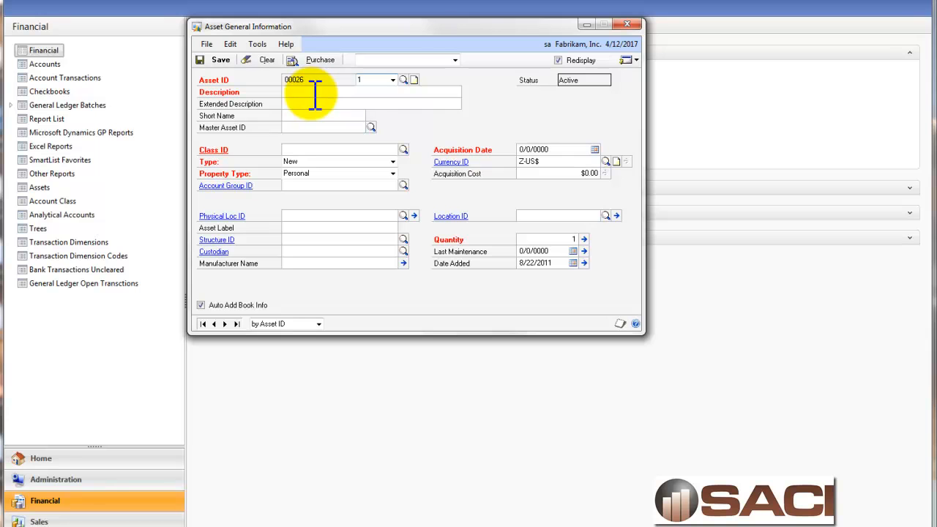
pyautogui.press('Tab')
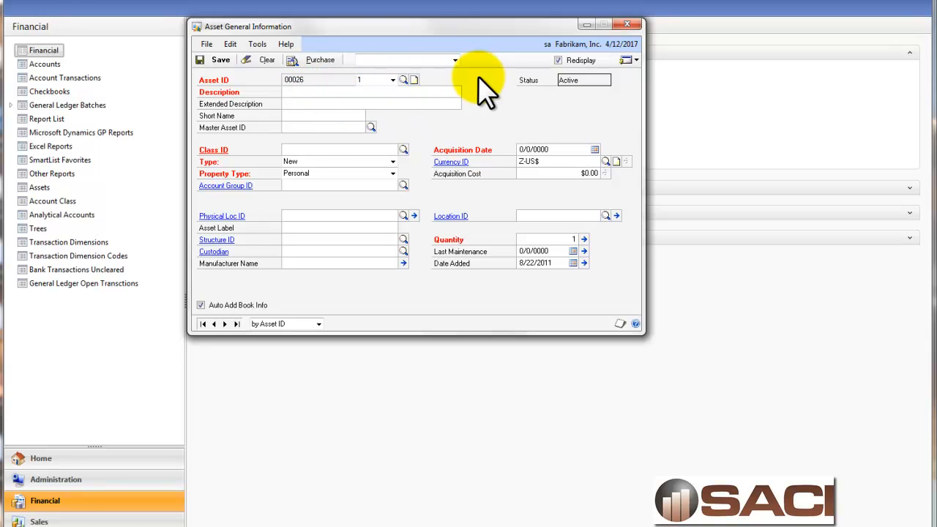
# Fill the asset from the $550.00 purchase of ADVANCED0001 and assign it the class FURN.
pyautogui.click(454, 59)
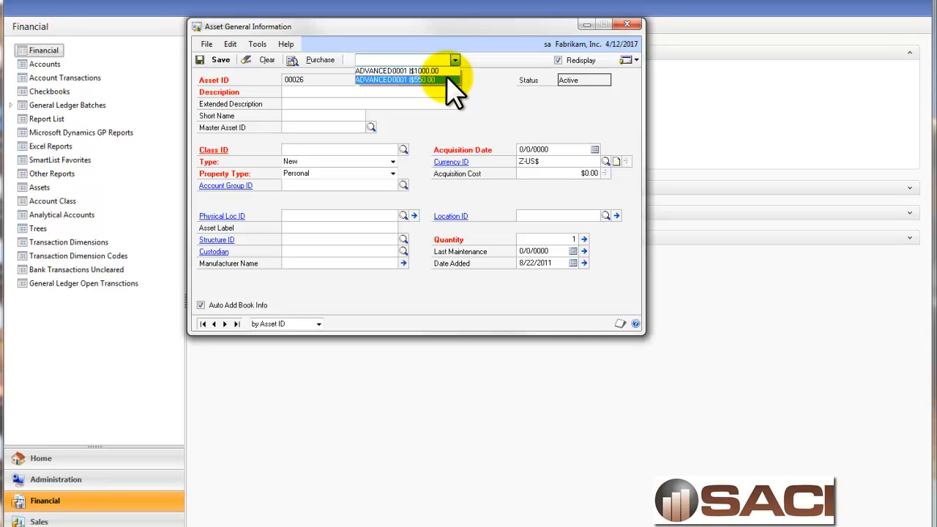
pyautogui.click(409, 79)
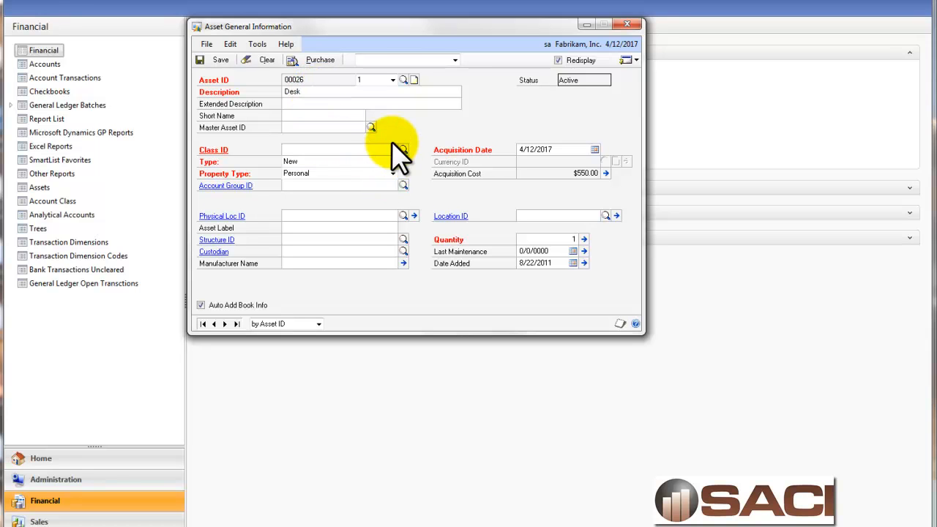
pyautogui.click(401, 146)
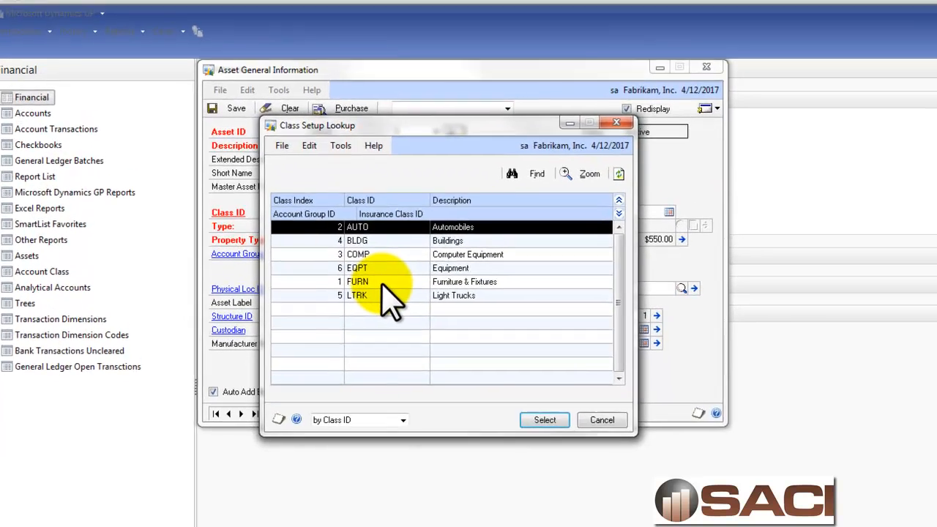
pyautogui.doubleClick(381, 283)
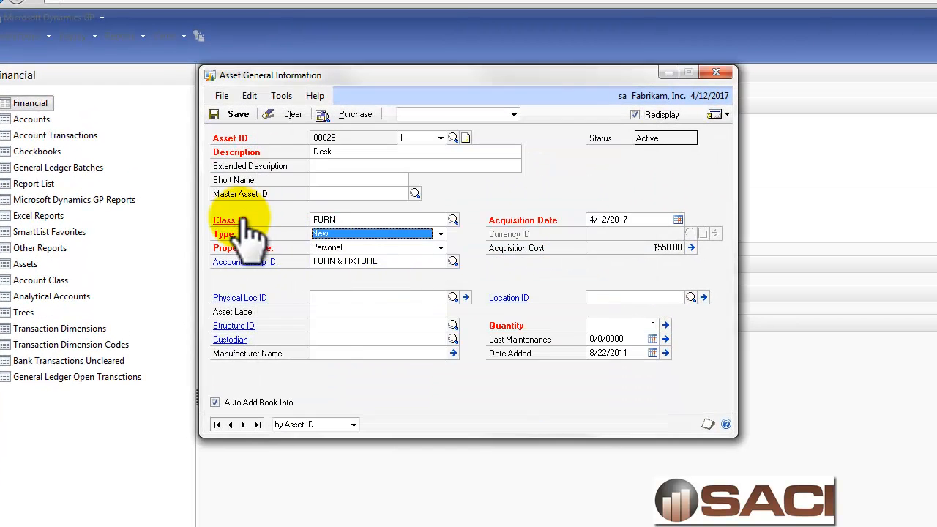
# Examine the FURN class setup with its account group and insurance class, then return to the asset record.
pyautogui.click(232, 213)
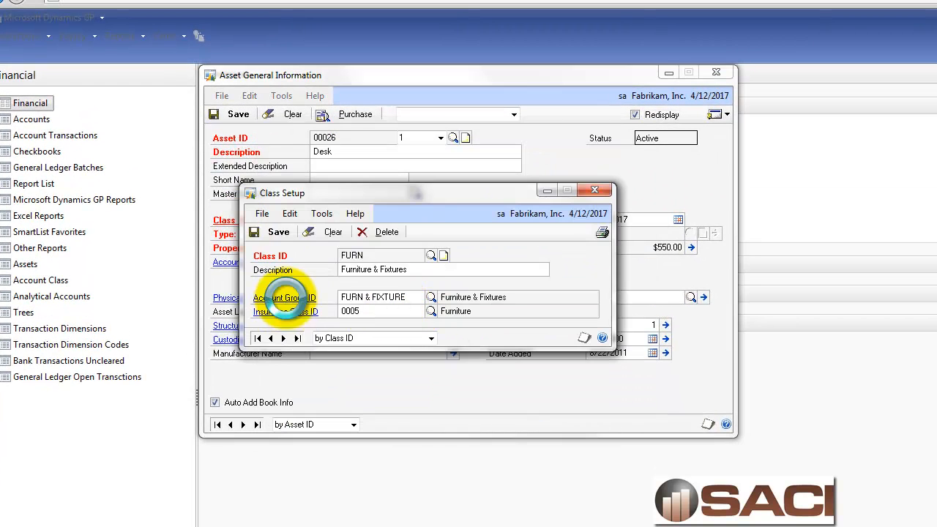
pyautogui.click(272, 298)
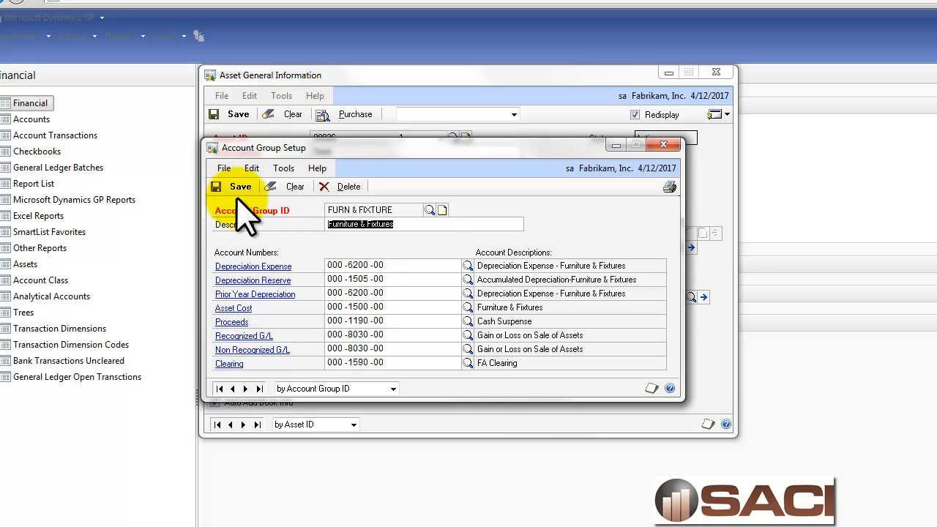
pyautogui.click(666, 146)
pyautogui.click(289, 312)
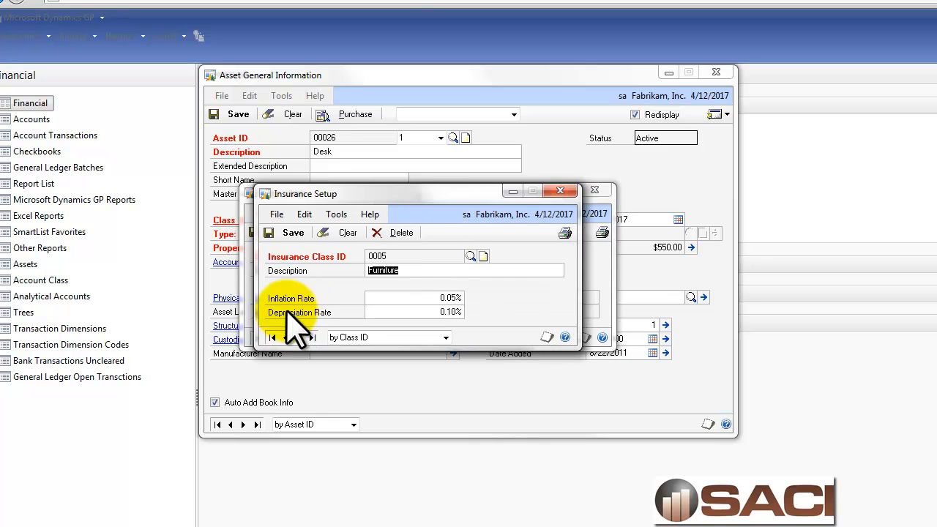
pyautogui.click(565, 191)
pyautogui.click(591, 190)
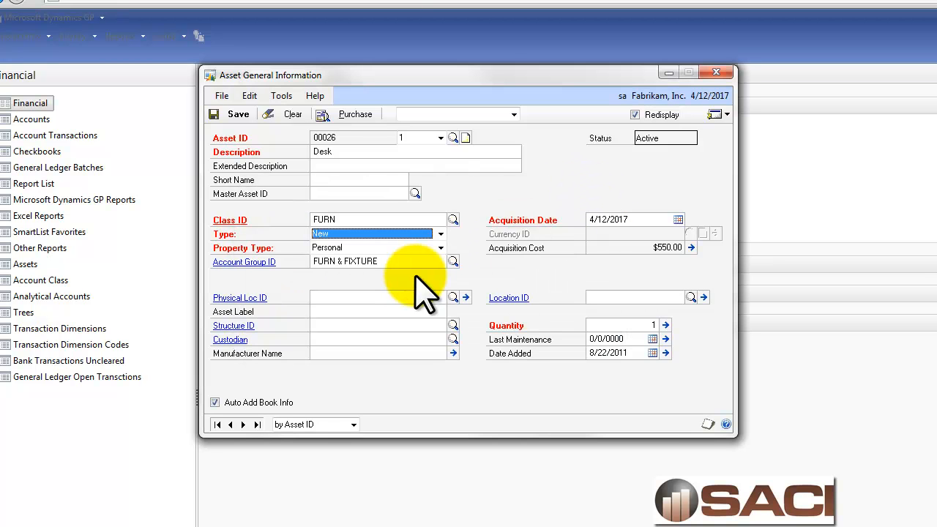
# Choose Personal as the asset's property type.
pyautogui.press('Tab')
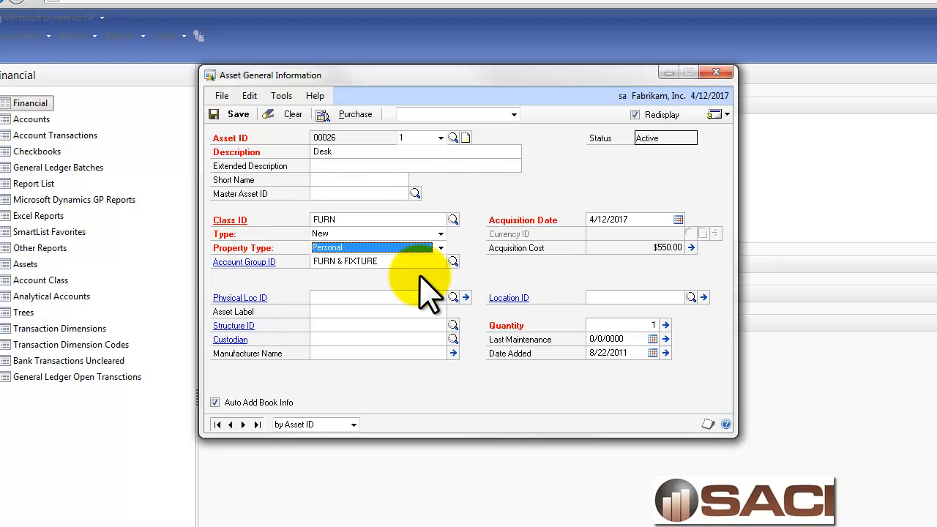
pyautogui.click(372, 248)
pyautogui.click(379, 247)
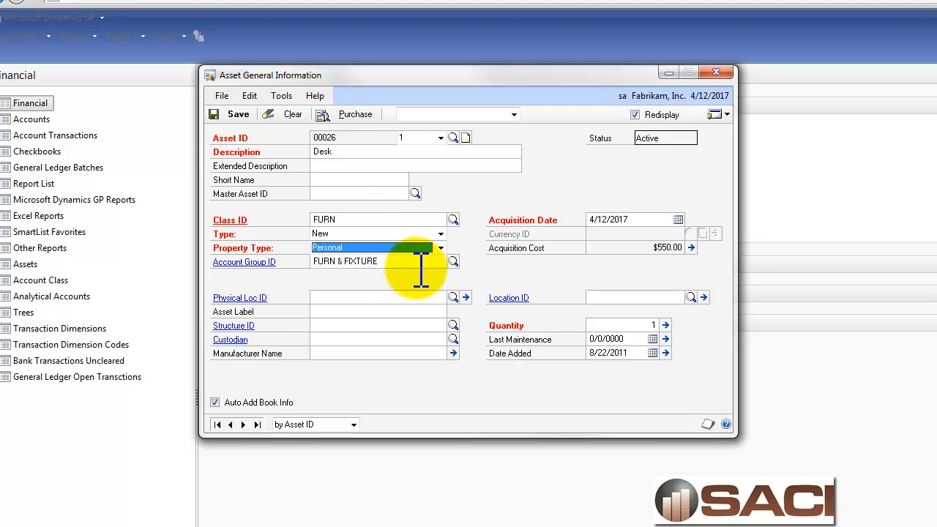
pyautogui.press('Tab')
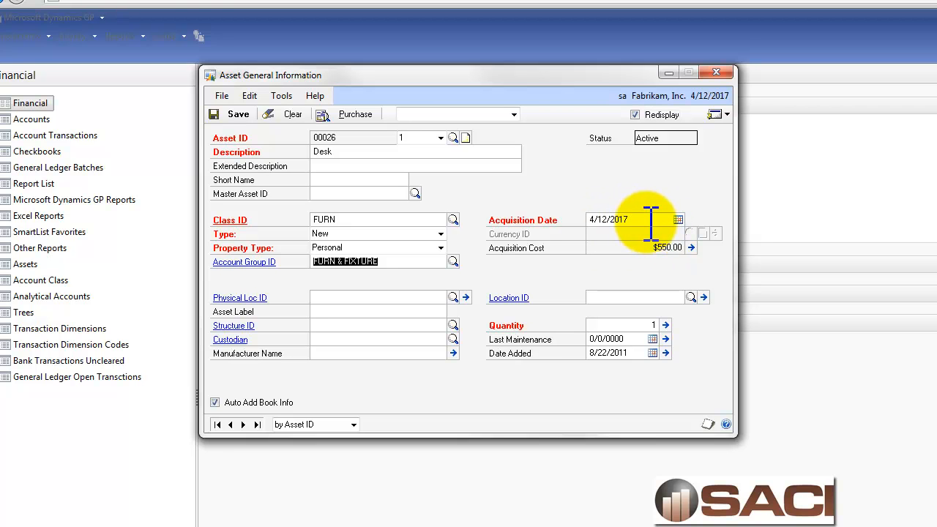
# Assign physical location B2R100 to the asset and change its asset label to DESK0026.
pyautogui.click(425, 297)
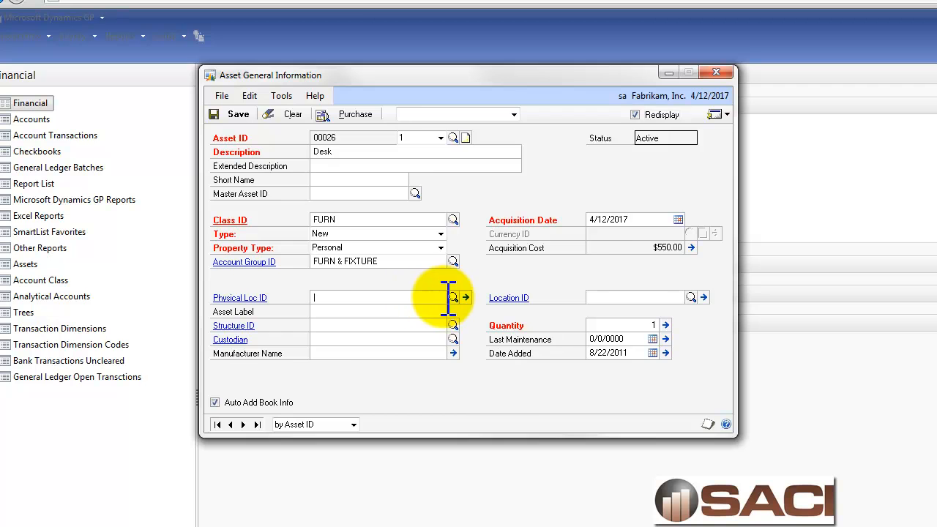
pyautogui.click(453, 297)
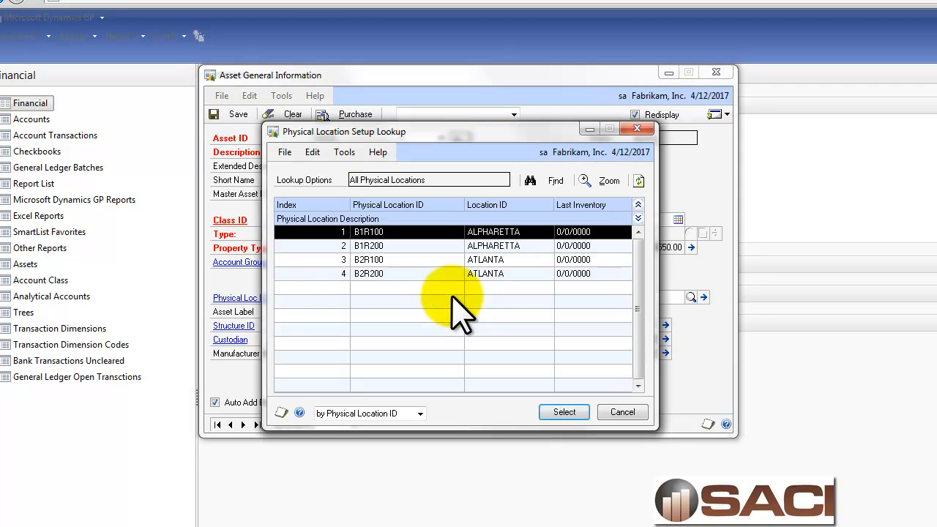
pyautogui.doubleClick(391, 259)
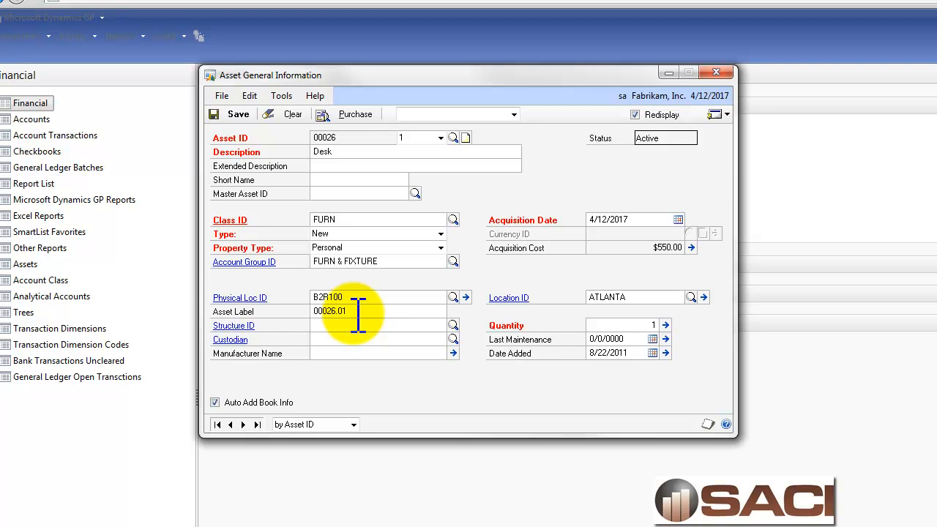
pyautogui.moveTo(358, 315); pyautogui.dragTo(276, 302)
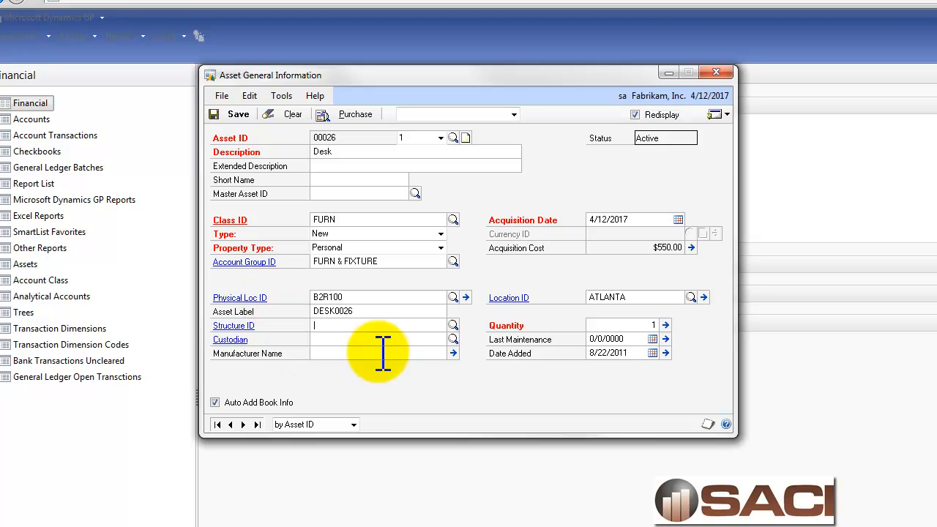
# Assign structure ID 200 (Accounting) to the desk asset, leave the custodian blank and save the asset record.
pyautogui.click(453, 325)
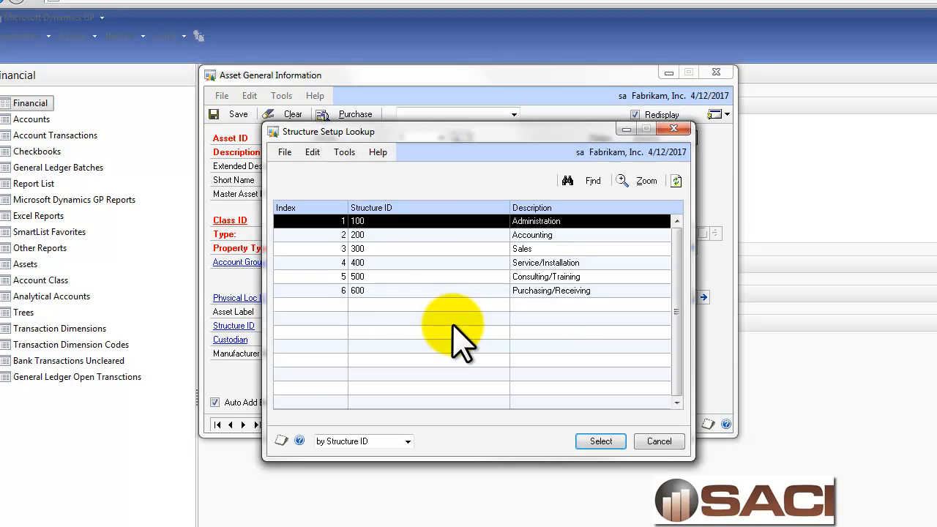
pyautogui.doubleClick(399, 235)
pyautogui.click(408, 340)
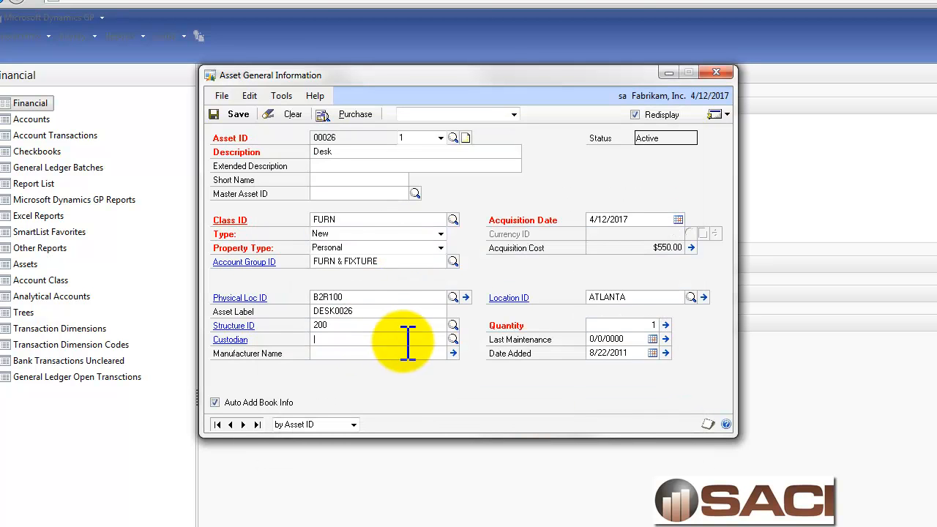
pyautogui.click(452, 338)
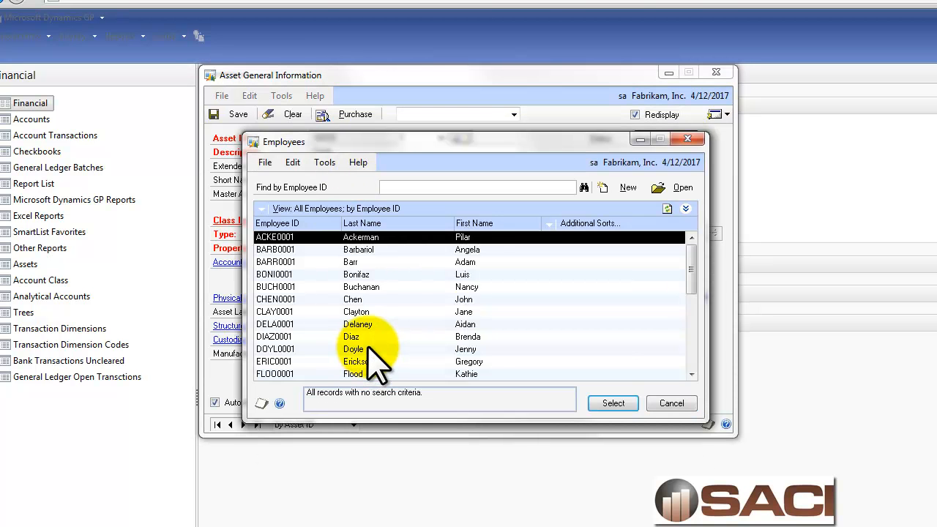
pyautogui.click(667, 403)
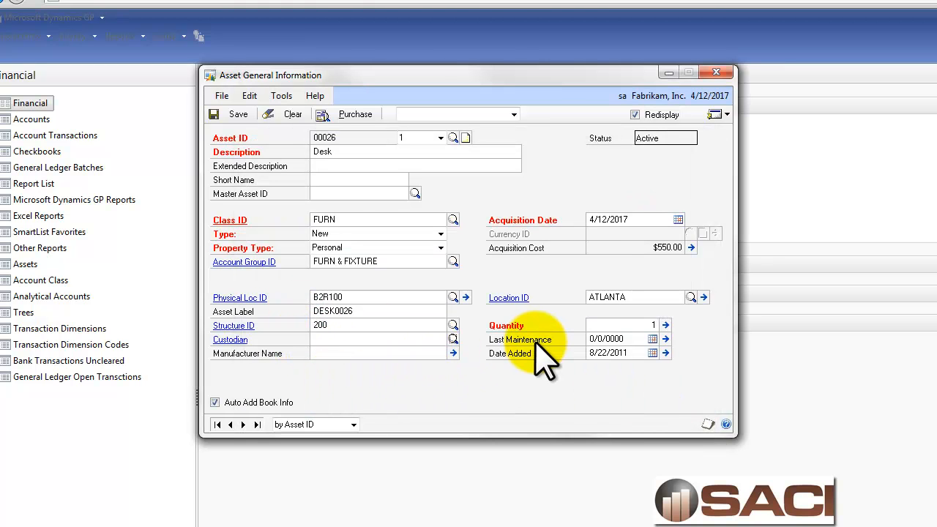
pyautogui.click(233, 132)
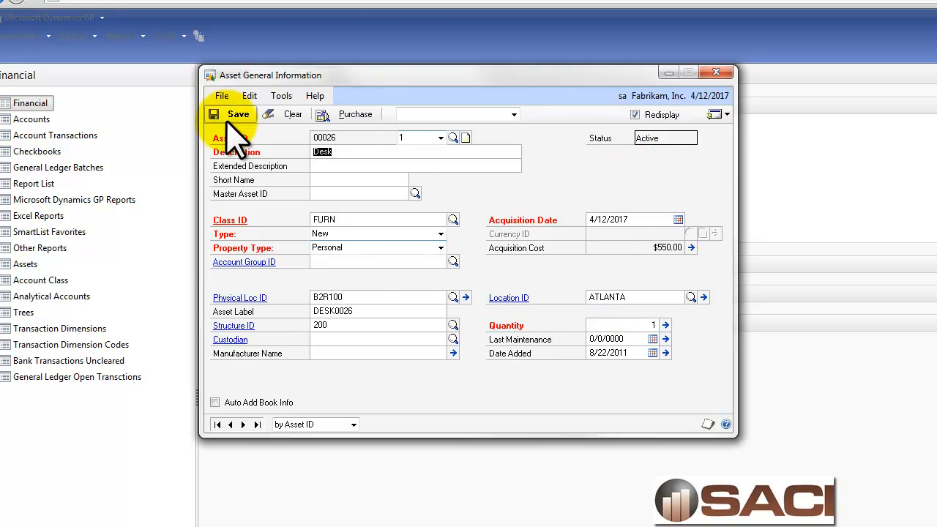
# Open the FEDERAL book of asset 00026, save its book record and close the asset windows.
pyautogui.click(721, 115)
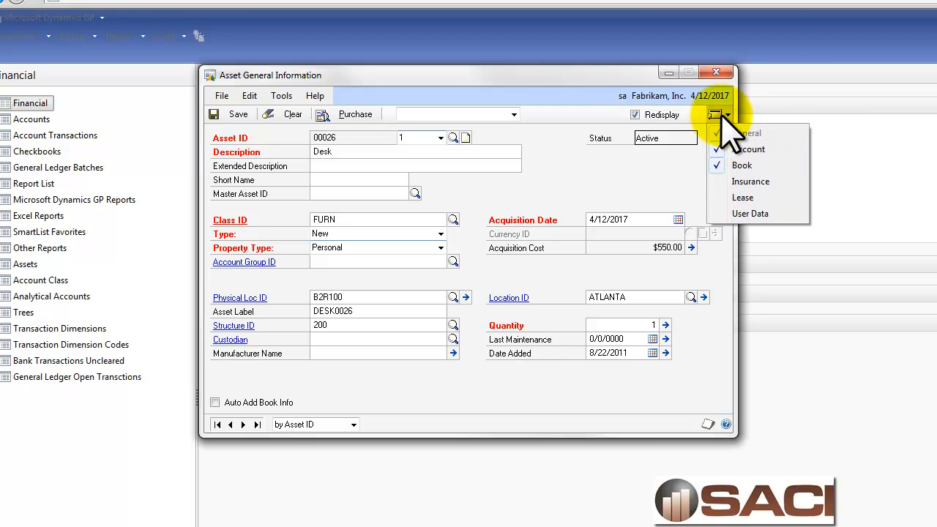
pyautogui.click(741, 165)
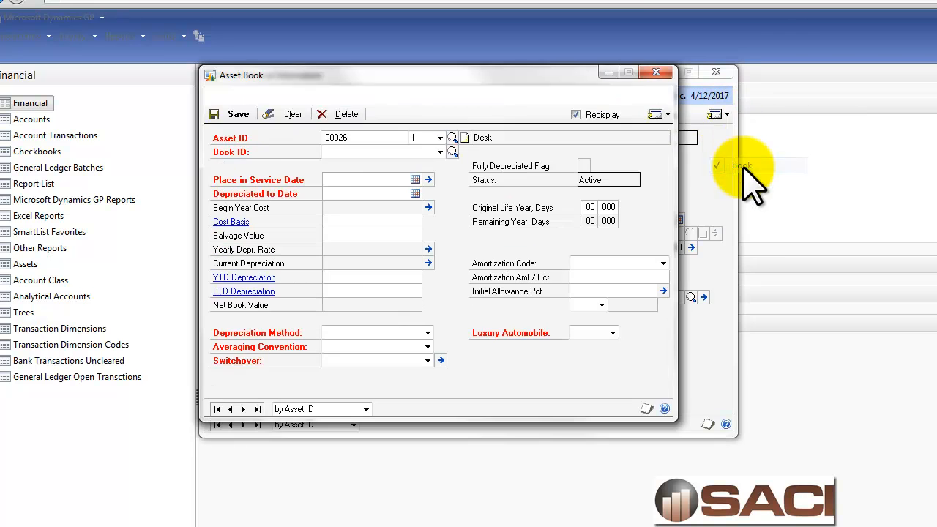
pyautogui.click(440, 151)
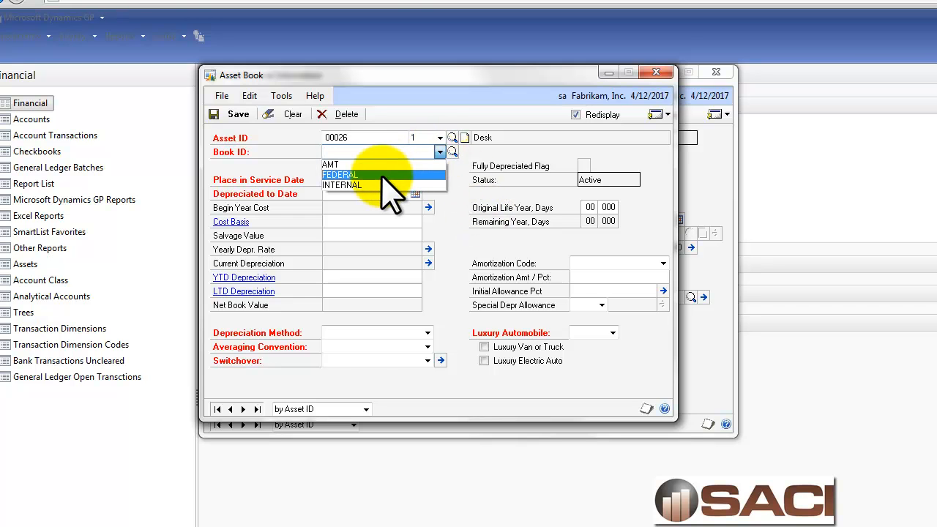
pyautogui.click(381, 176)
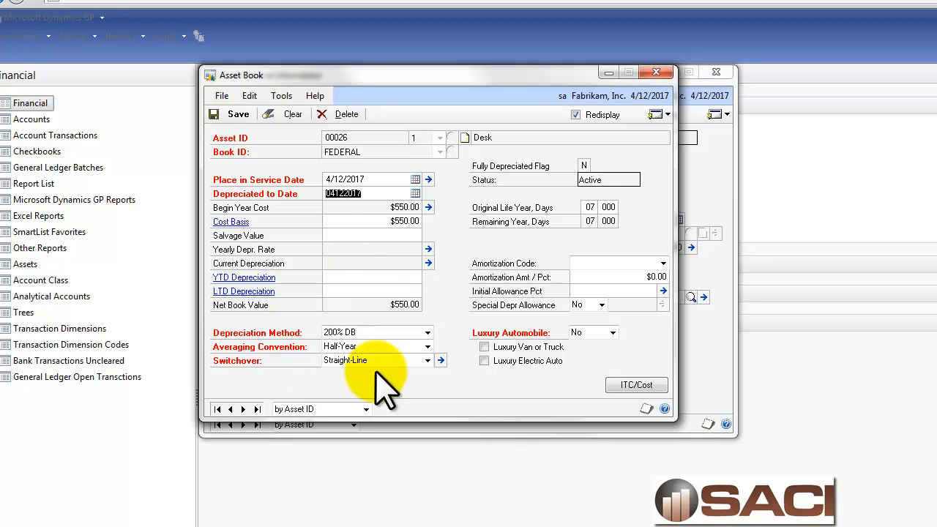
pyautogui.click(238, 114)
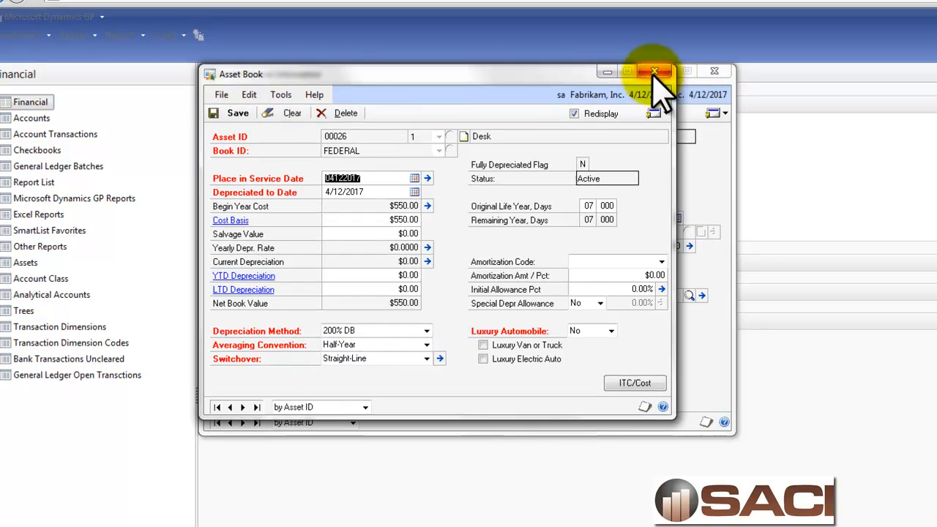
pyautogui.click(654, 73)
pyautogui.click(662, 40)
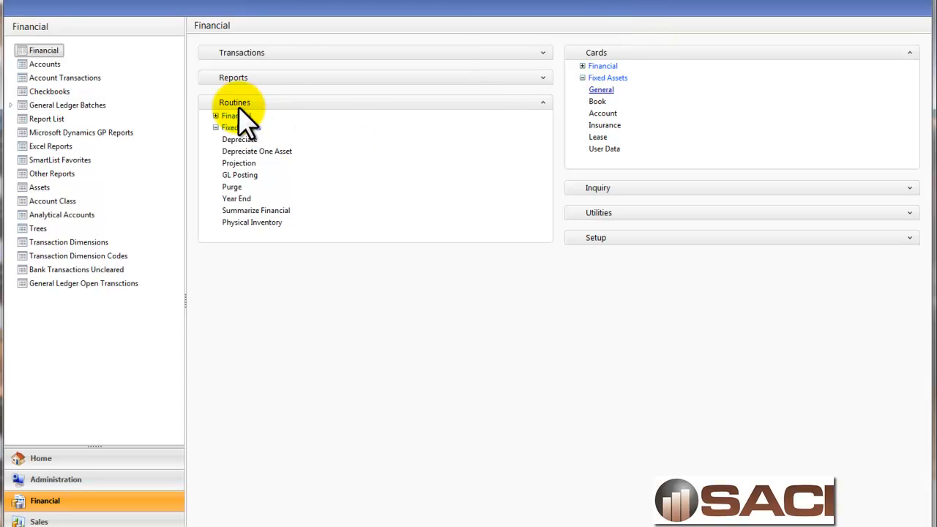
# Start the Depreciate One Asset routine for asset 00026 and choose its FEDERAL book.
pyautogui.click(253, 152)
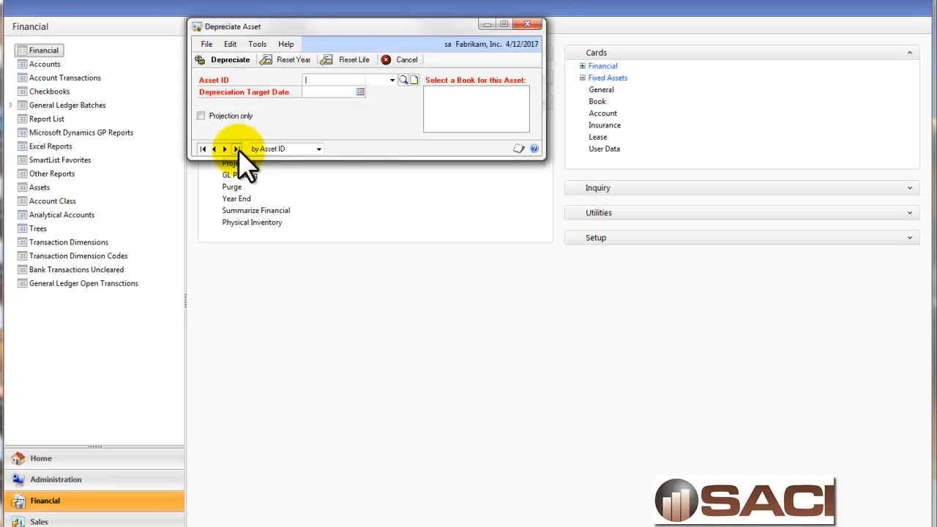
pyautogui.click(403, 80)
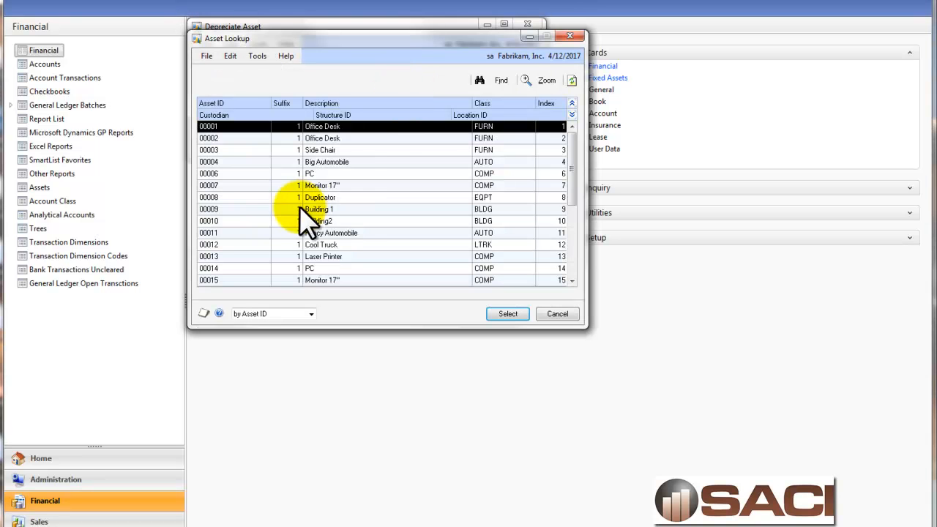
pyautogui.scroll(-5, 279, 281)
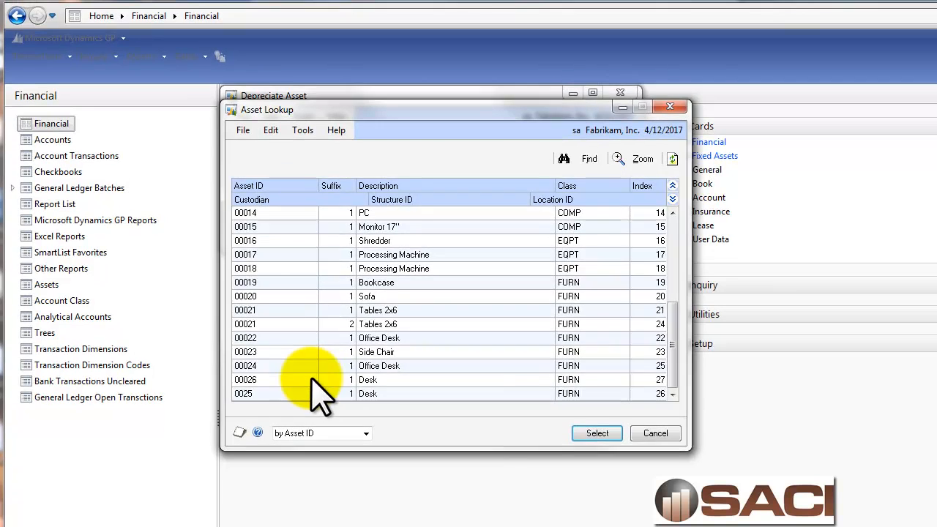
pyautogui.doubleClick(311, 379)
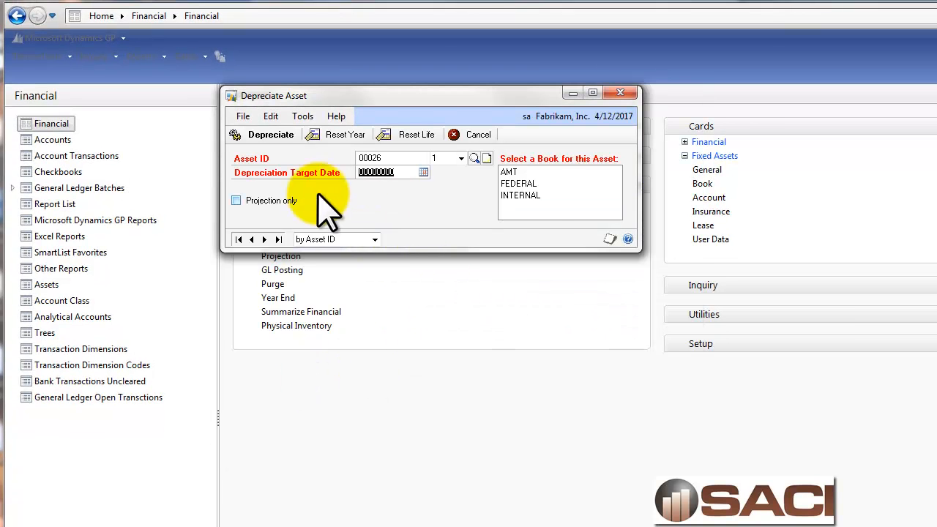
pyautogui.click(528, 183)
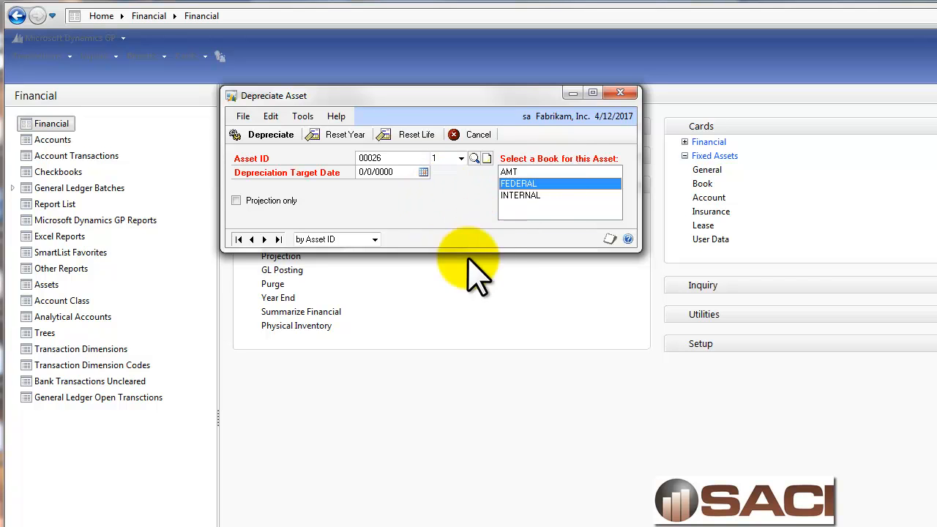
# Set the depreciation target date to 5/30/2017, run the asset's depreciation and close the routine.
pyautogui.click(422, 172)
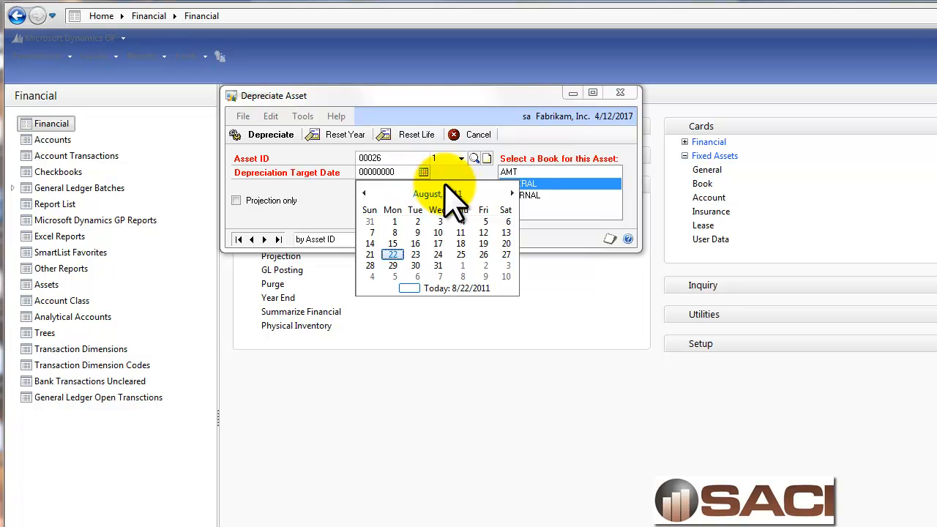
pyautogui.click(438, 193)
pyautogui.click(437, 193)
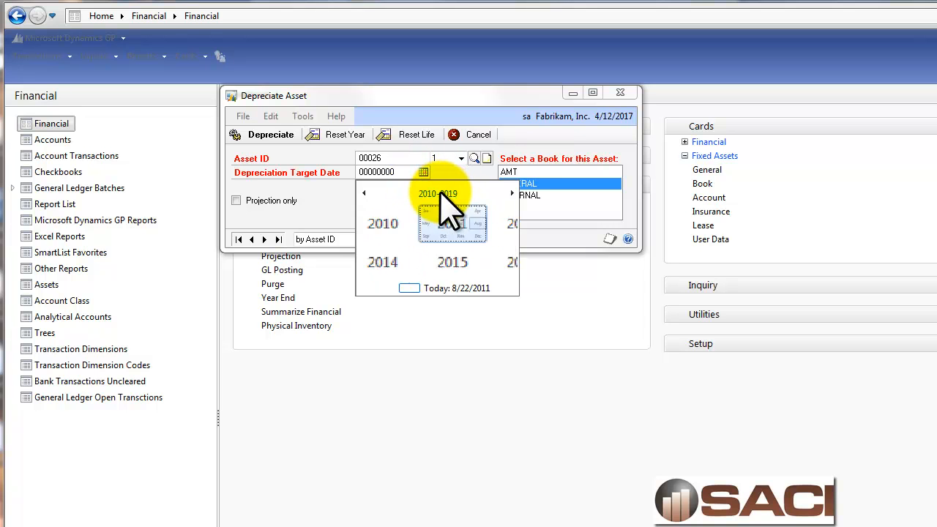
pyautogui.click(384, 267)
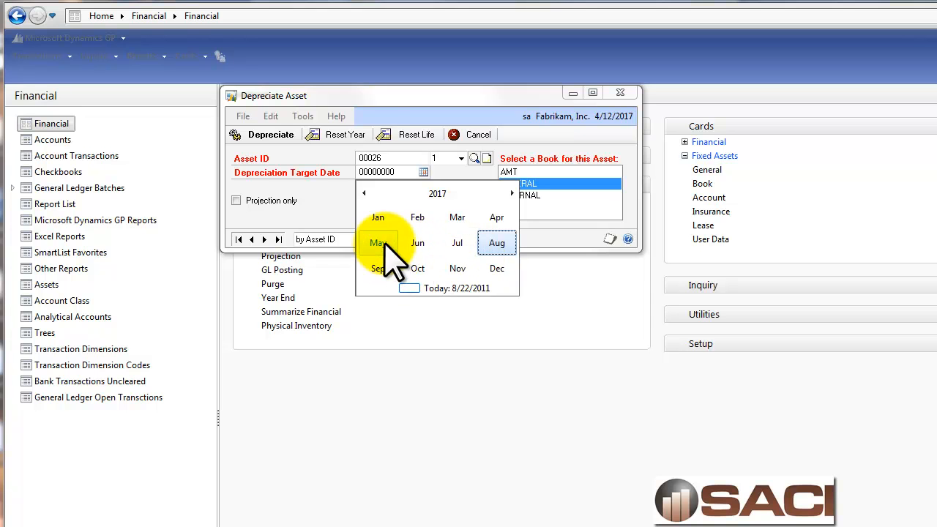
pyautogui.click(379, 242)
pyautogui.click(415, 266)
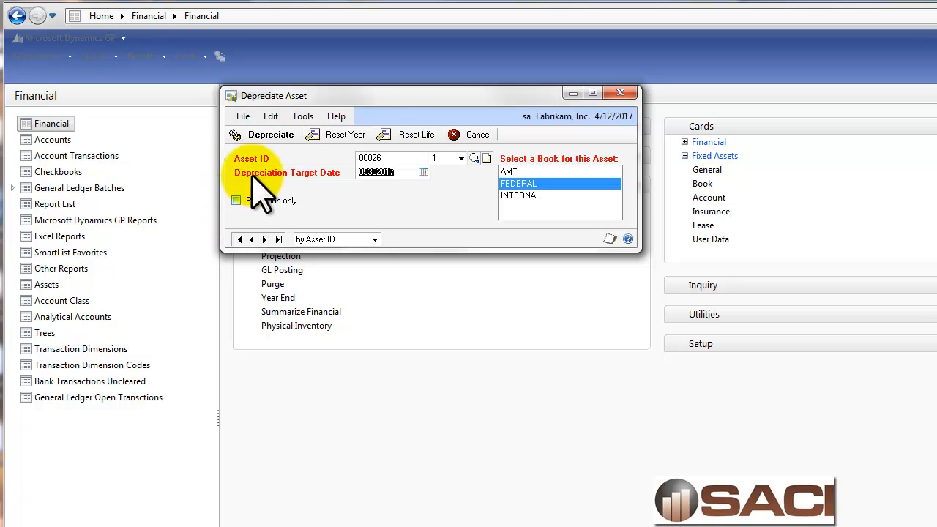
pyautogui.click(265, 133)
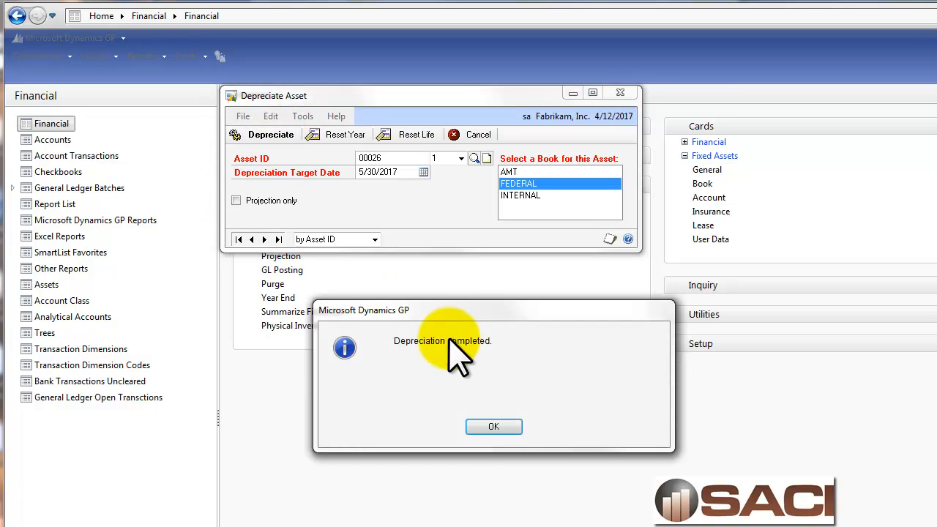
pyautogui.click(488, 428)
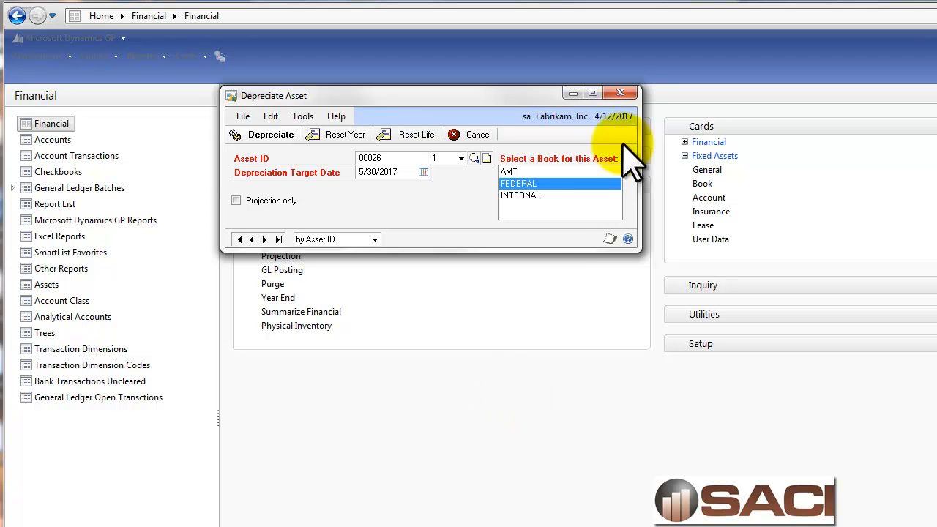
pyautogui.click(621, 94)
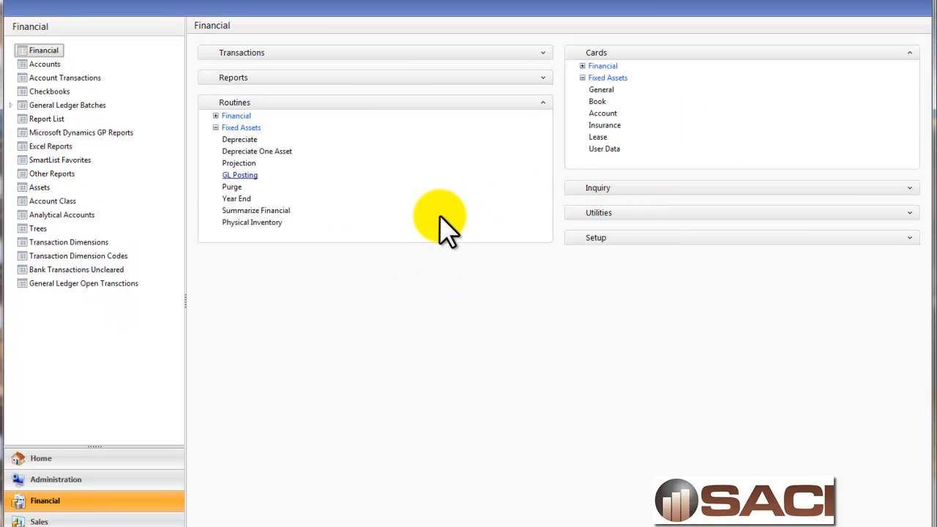
# Bring up asset 00026 again and examine the depreciation amounts and net book value in its FEDERAL book.
pyautogui.click(908, 188)
pyautogui.click(908, 188)
pyautogui.click(602, 90)
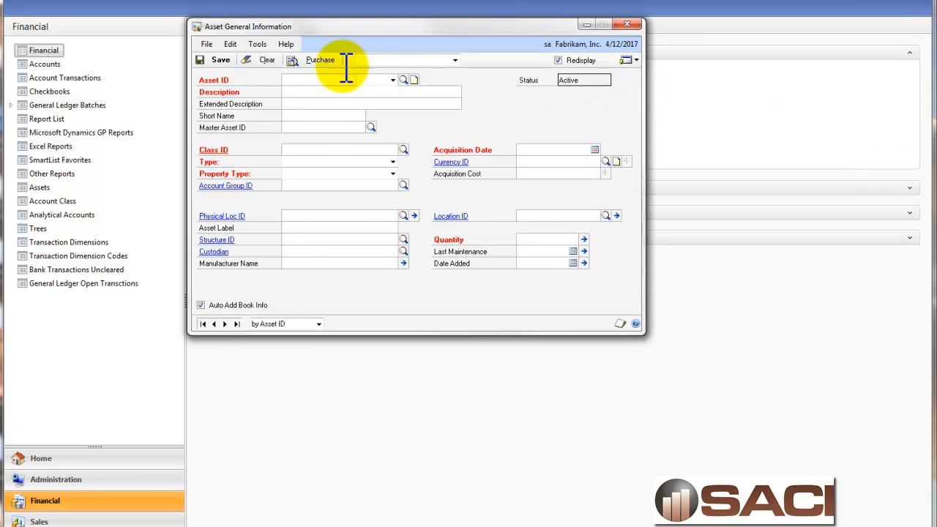
pyautogui.click(235, 323)
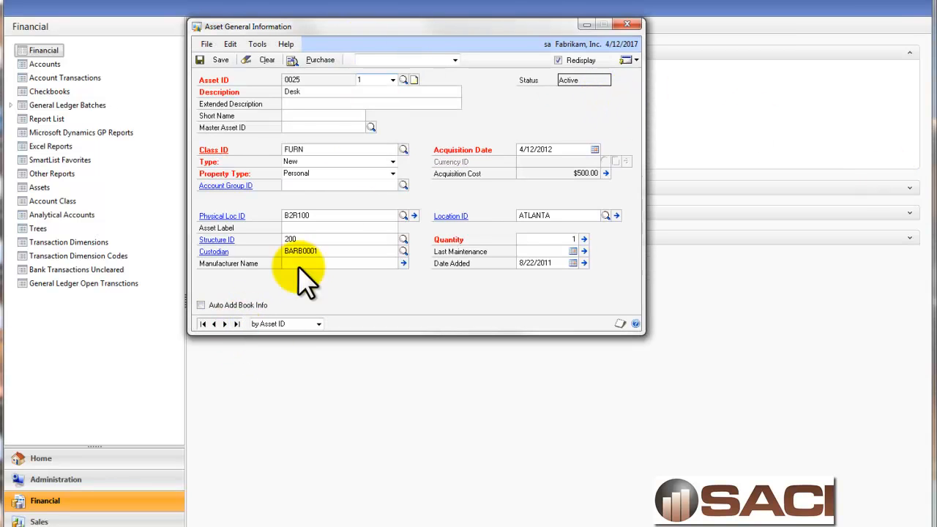
pyautogui.click(214, 323)
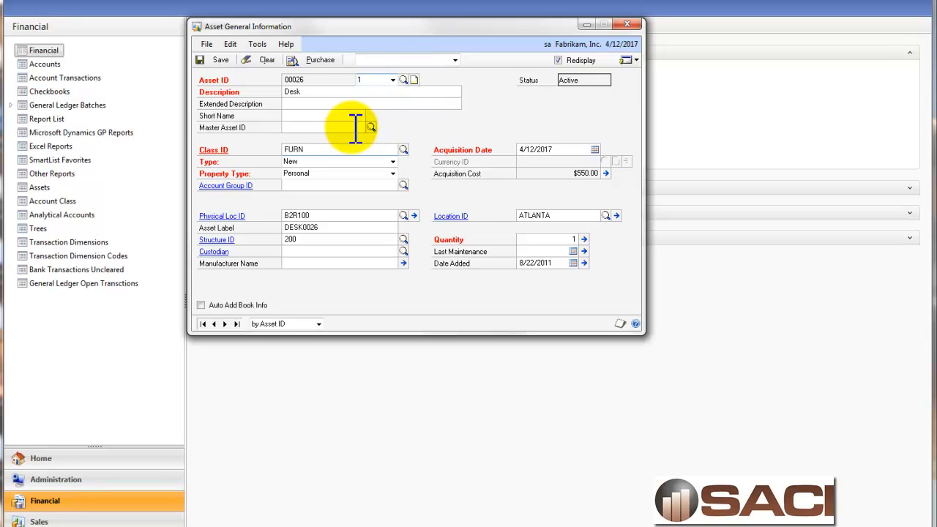
pyautogui.click(635, 60)
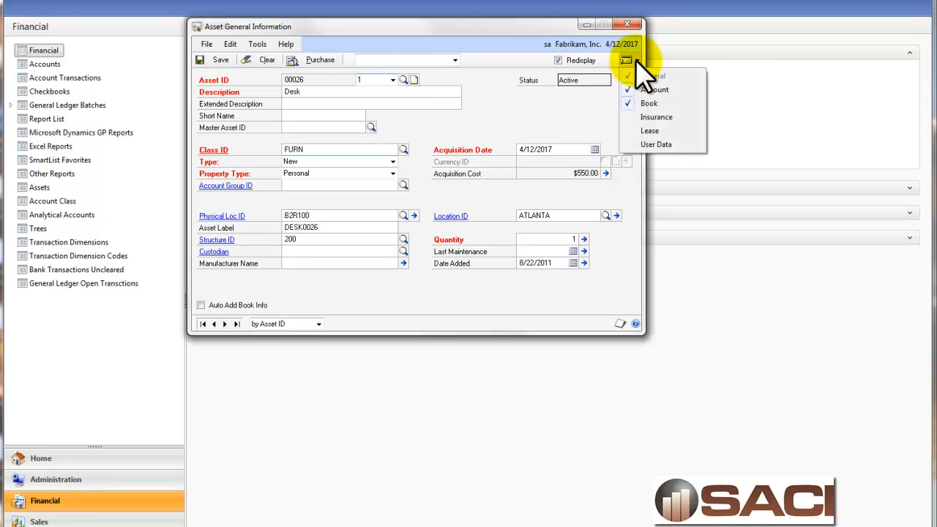
pyautogui.click(648, 103)
pyautogui.click(393, 92)
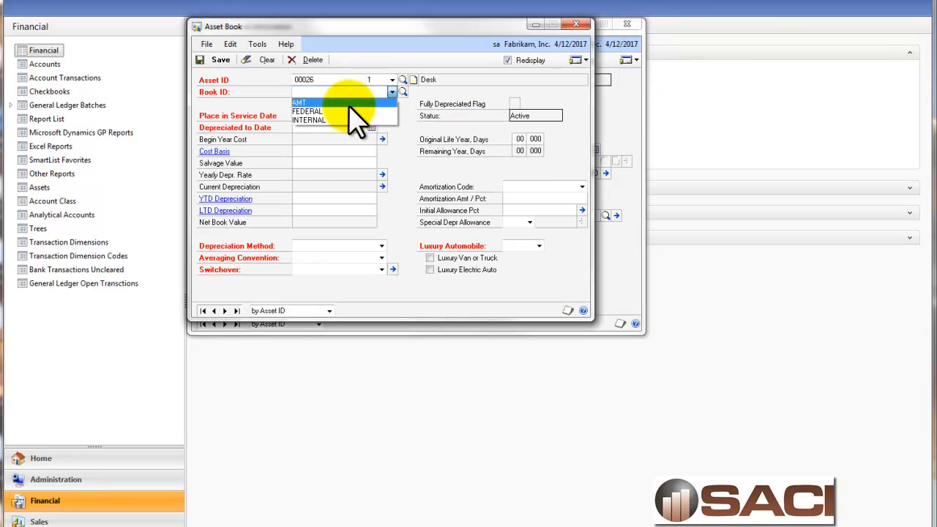
pyautogui.click(351, 107)
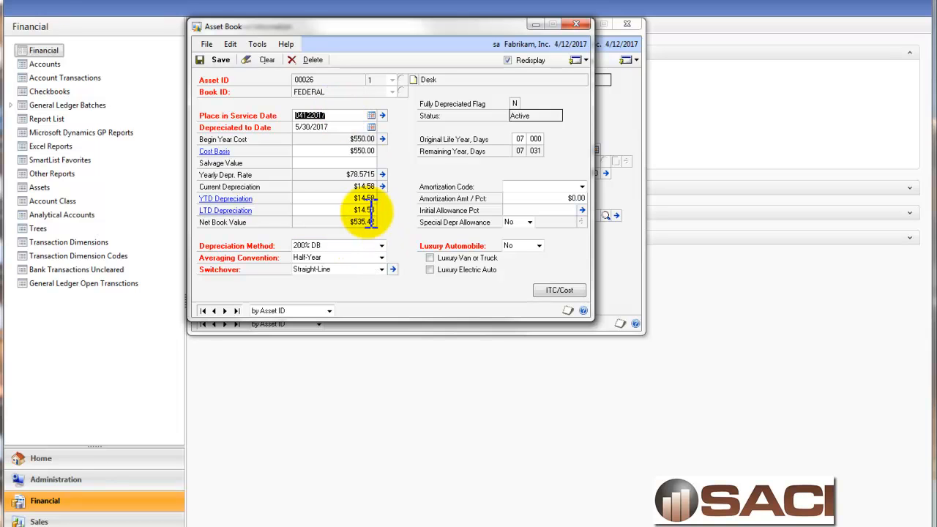